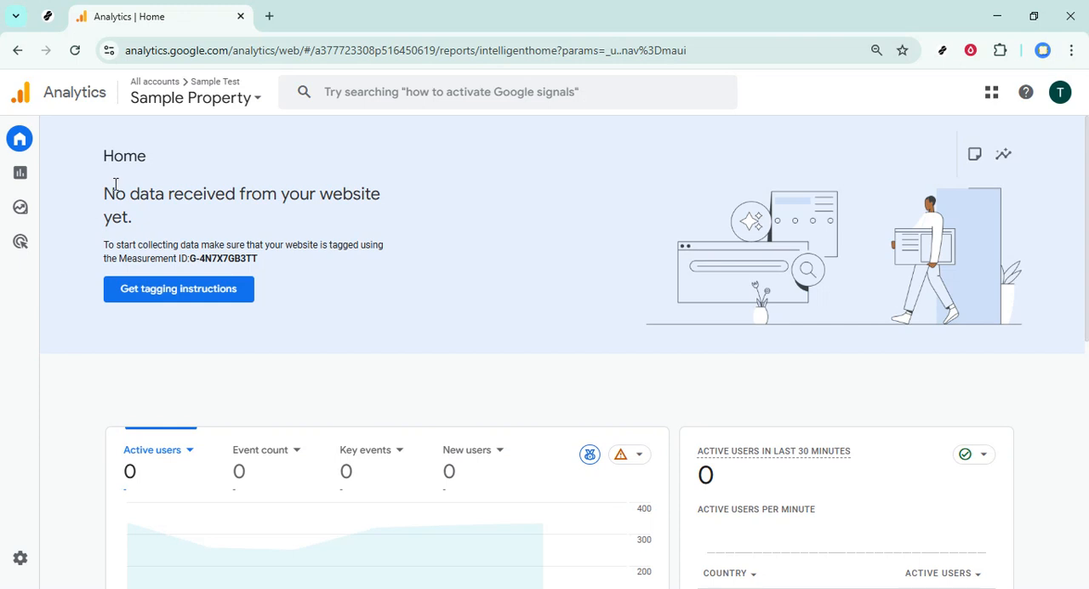
double_click(229, 52)
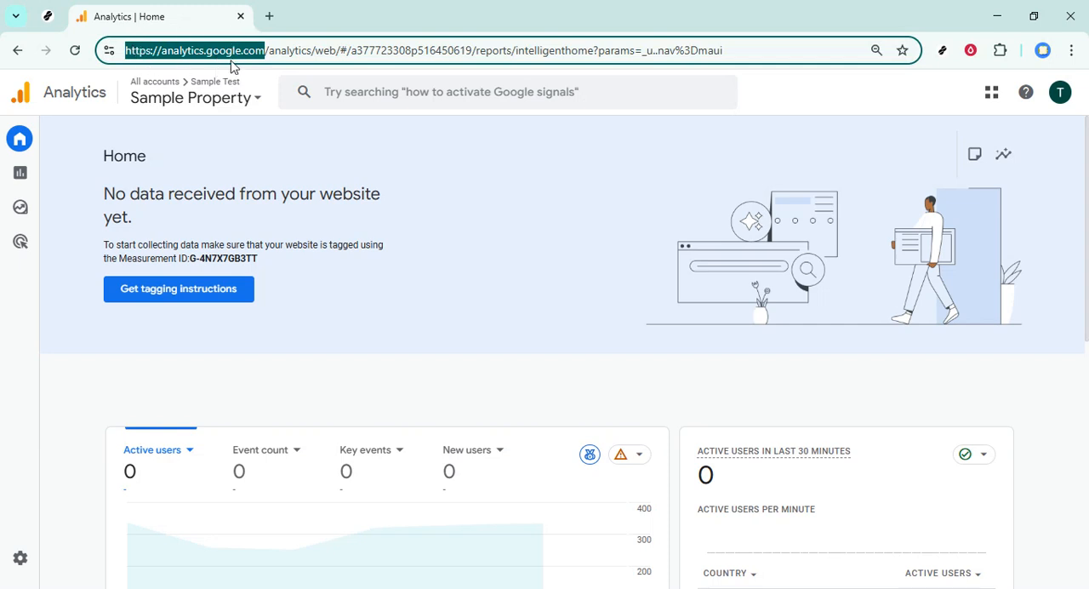
click(51, 413)
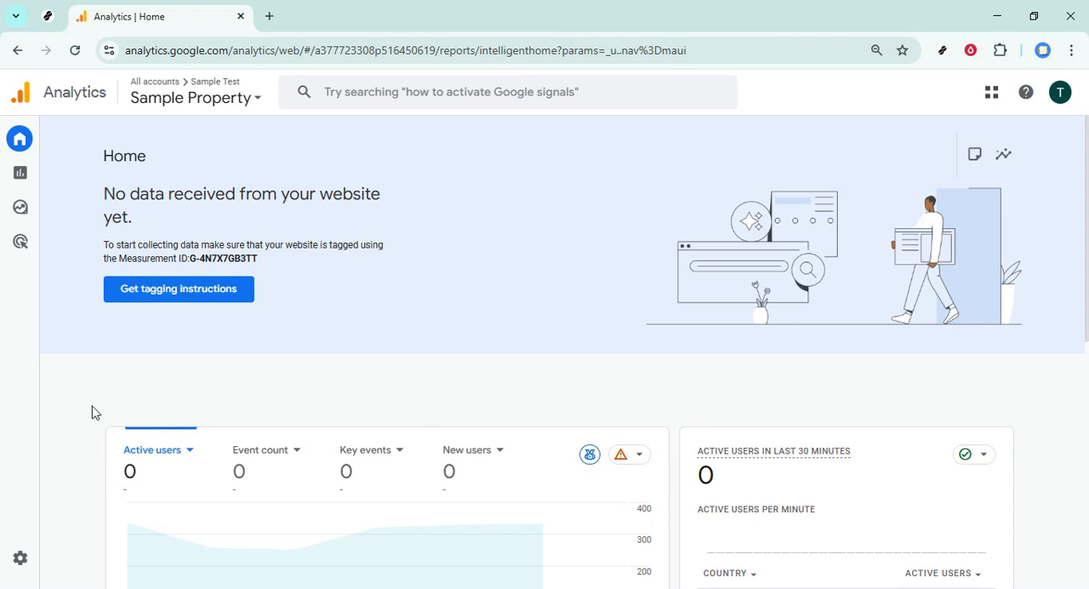
- Open the Audiences page from the property's data display settings in Admin
click(22, 567)
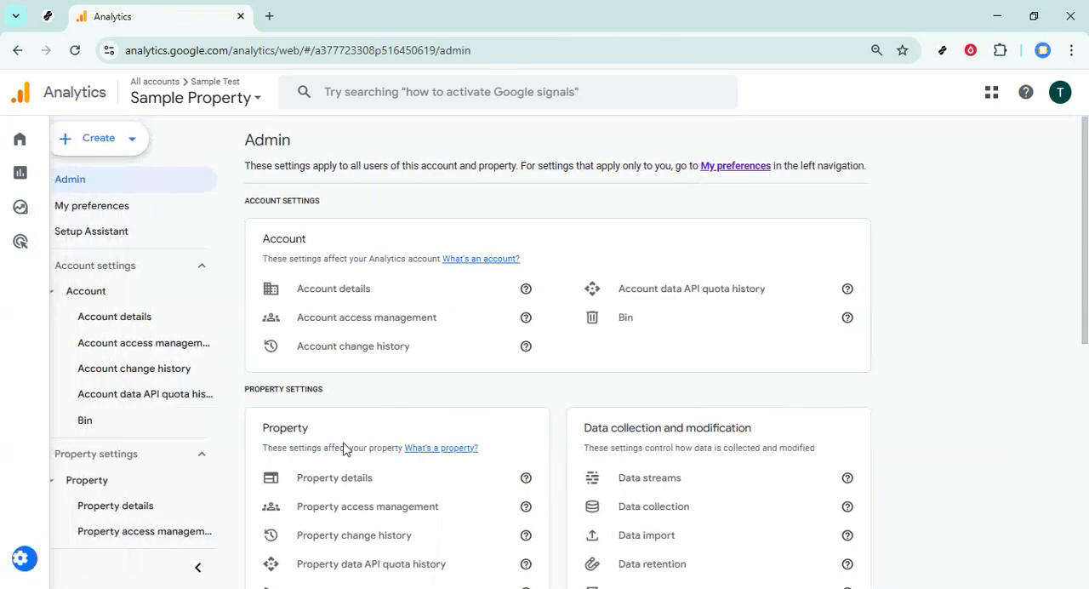
scroll(1040, 420, down, 3)
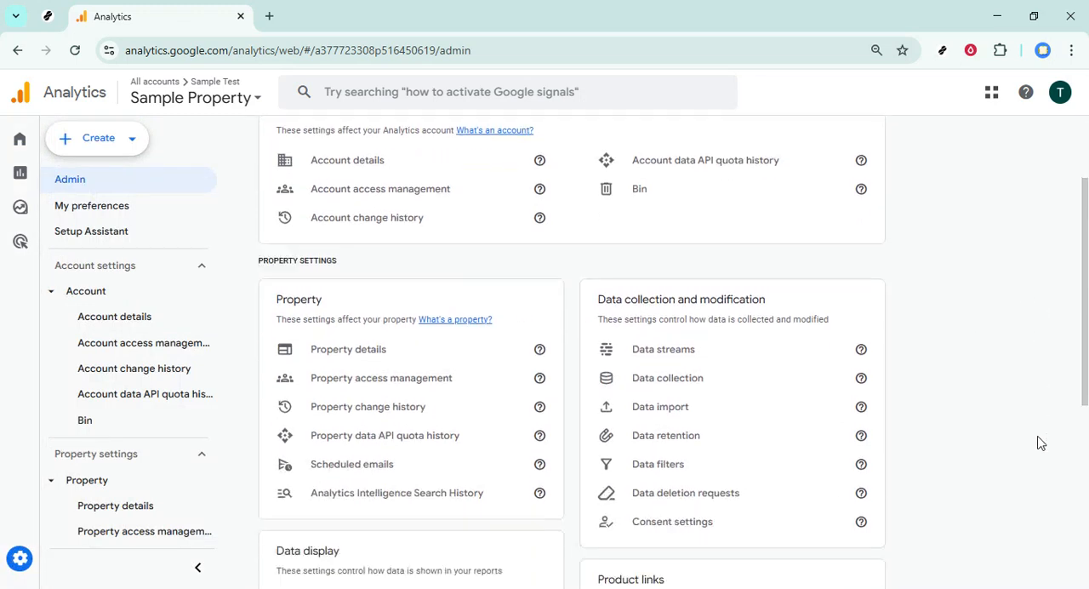
scroll(1047, 437, up, 1)
scroll(1055, 422, down, 3)
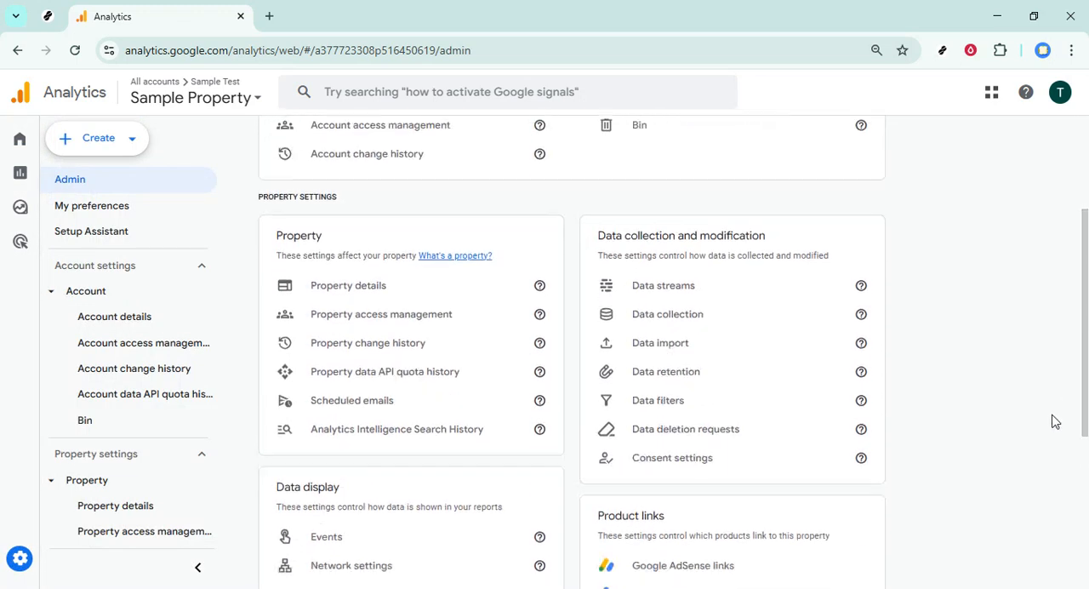
mouse_move(1087, 394)
mouse_down()
mouse_move(1086, 421)
mouse_move(1086, 412)
mouse_up()
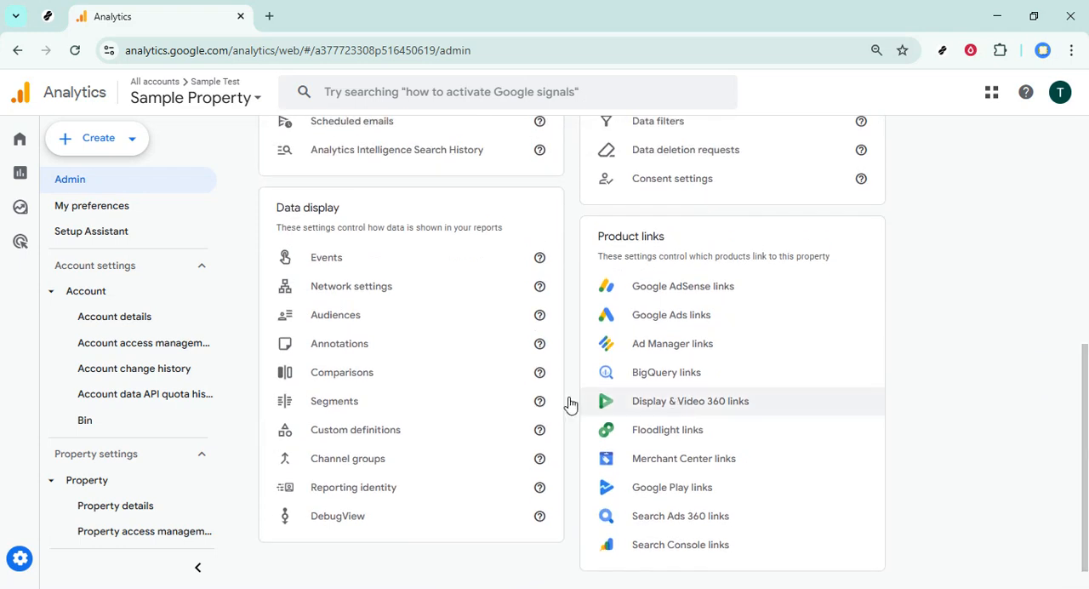
click(343, 319)
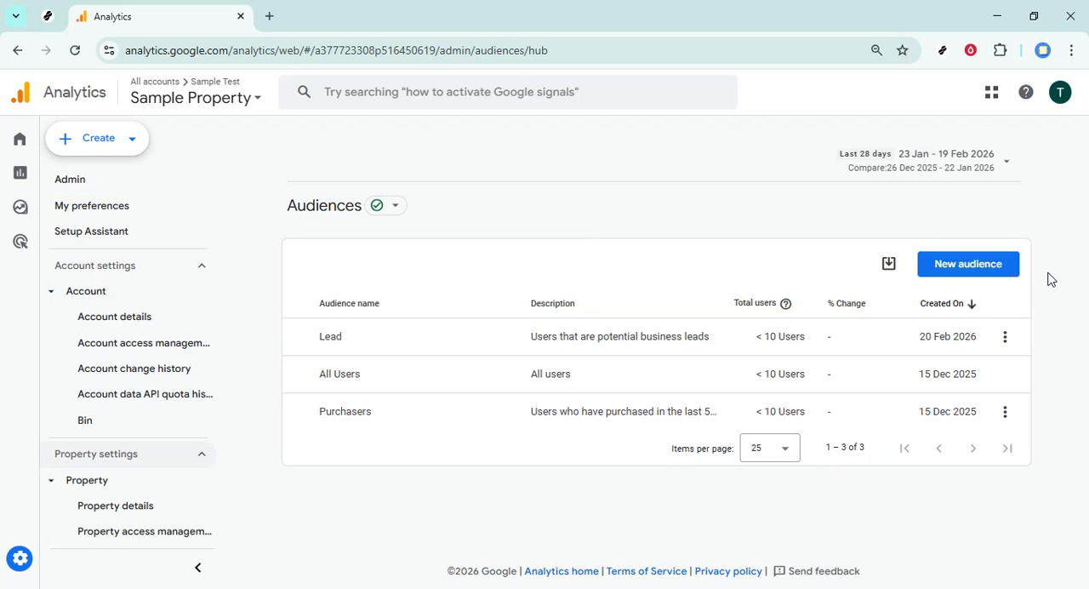
- Start a new custom audience and set its include condition to the Per cent scrolled dimension
click(968, 264)
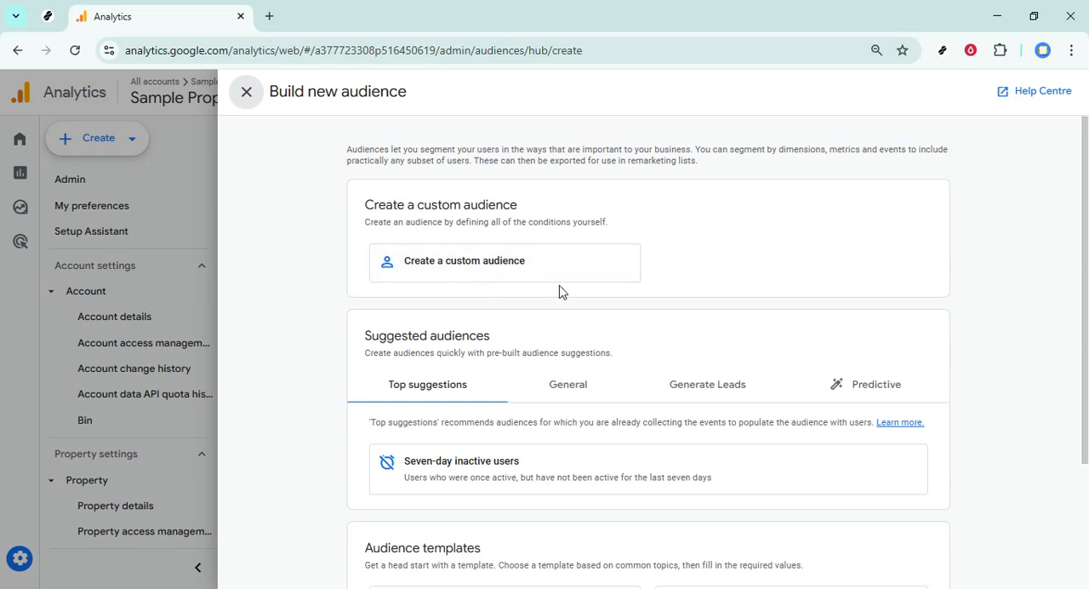
click(488, 267)
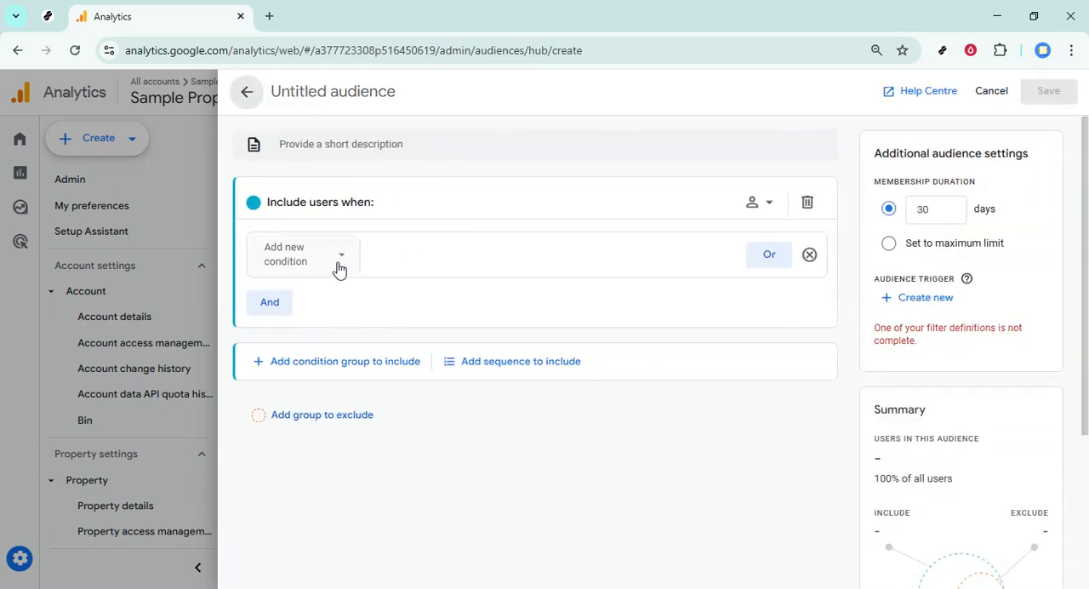
click(339, 259)
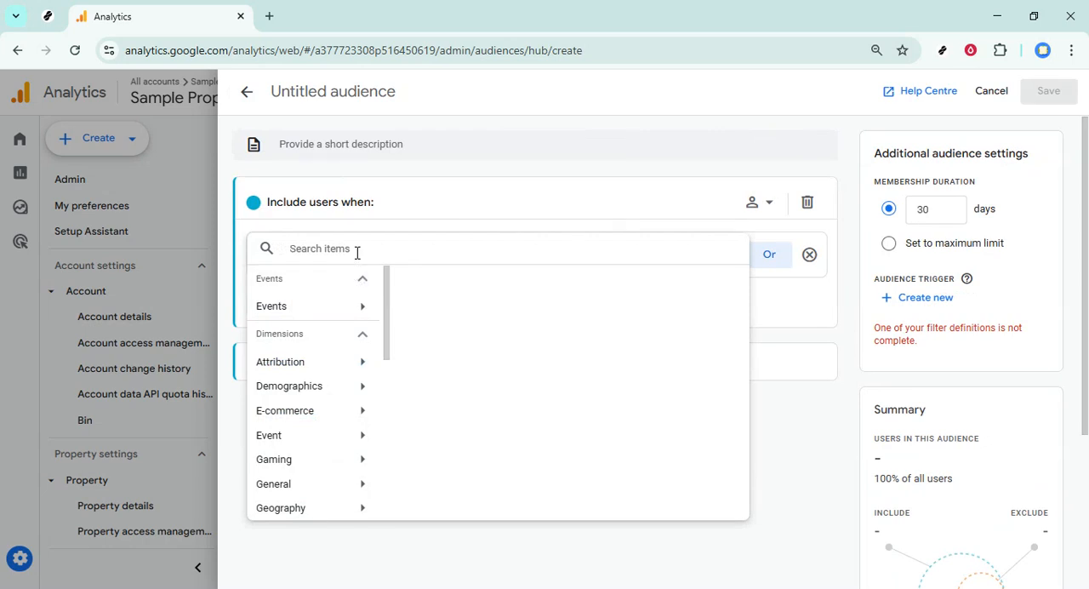
text(scroll)
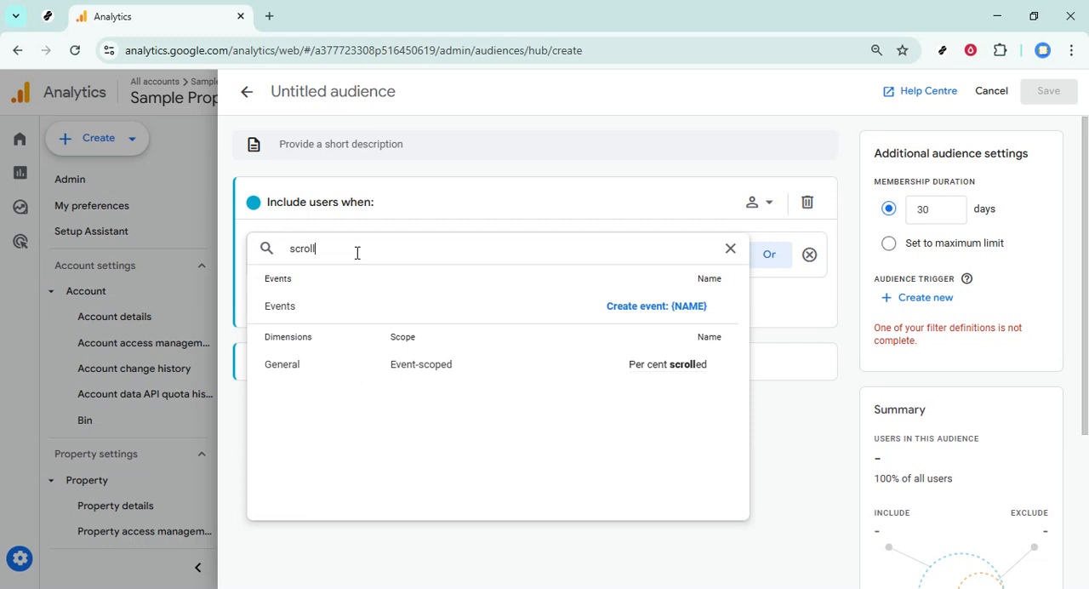
click(654, 369)
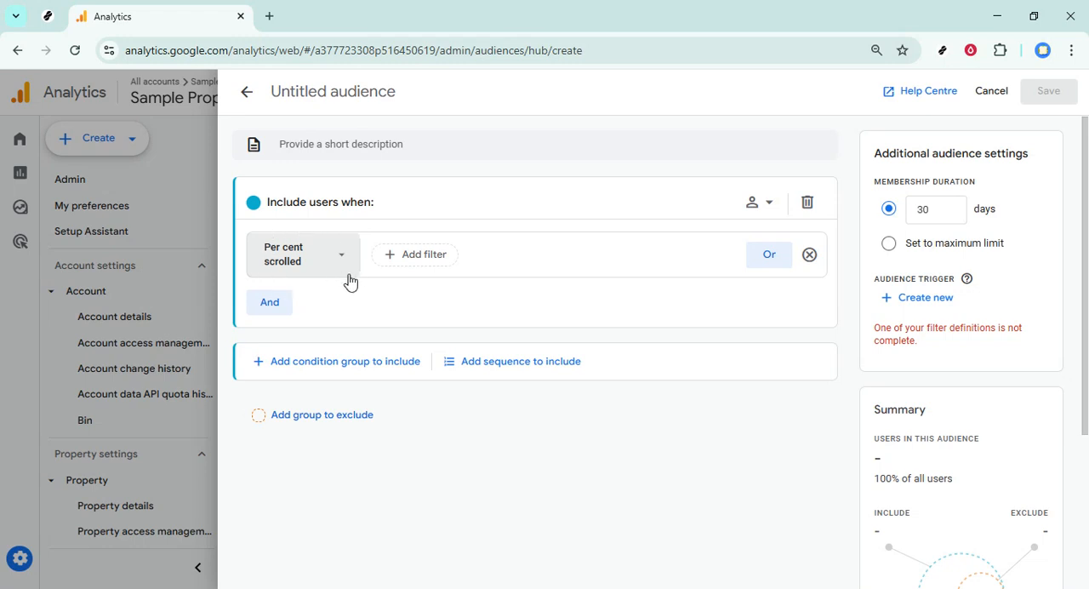
click(418, 265)
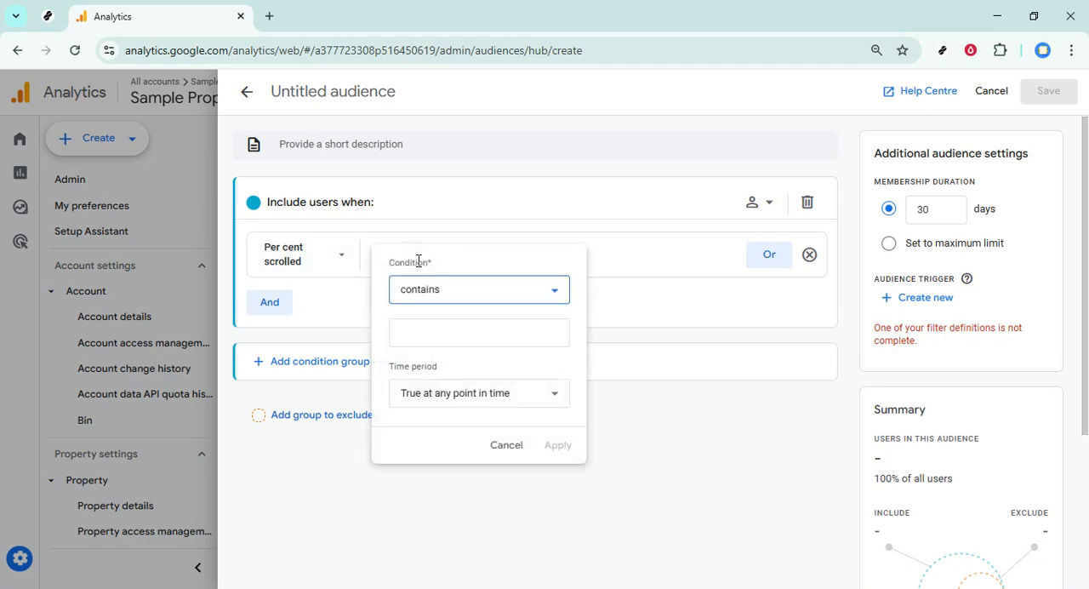
click(658, 343)
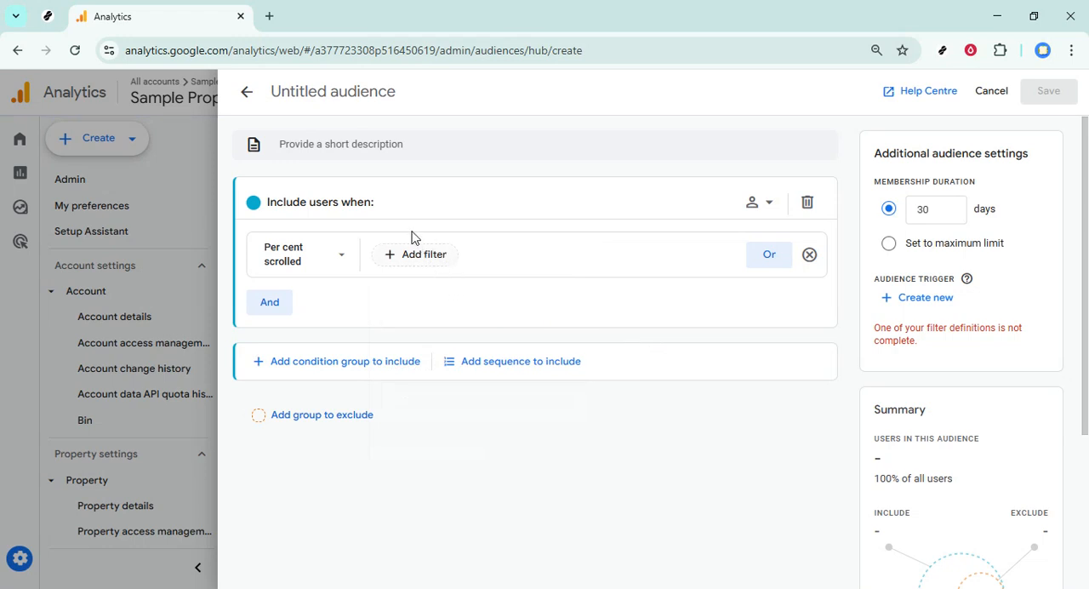
click(422, 257)
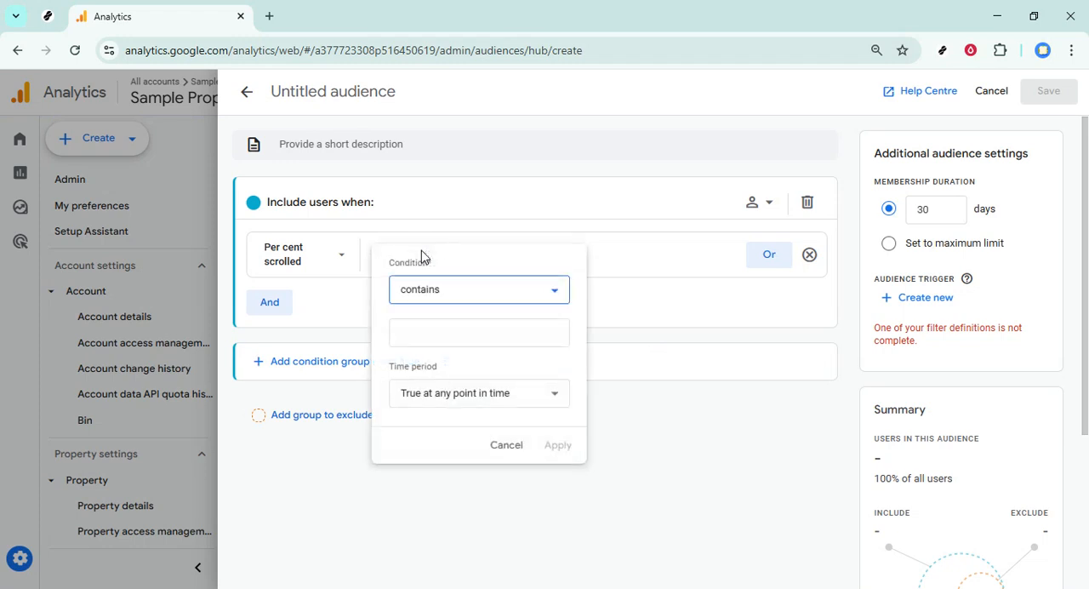
click(554, 292)
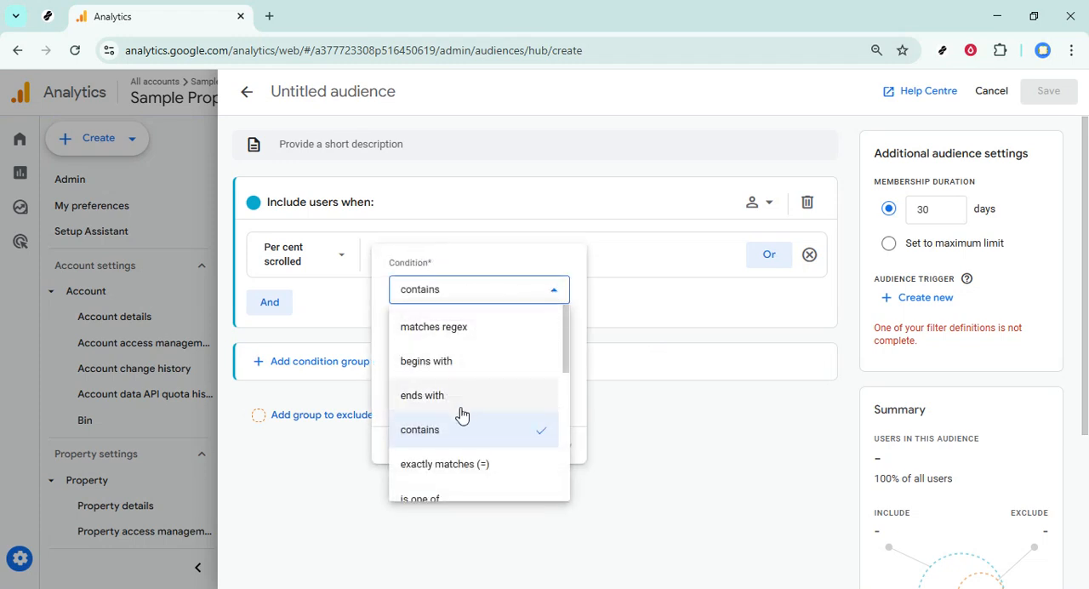
scroll(467, 444, down, 3)
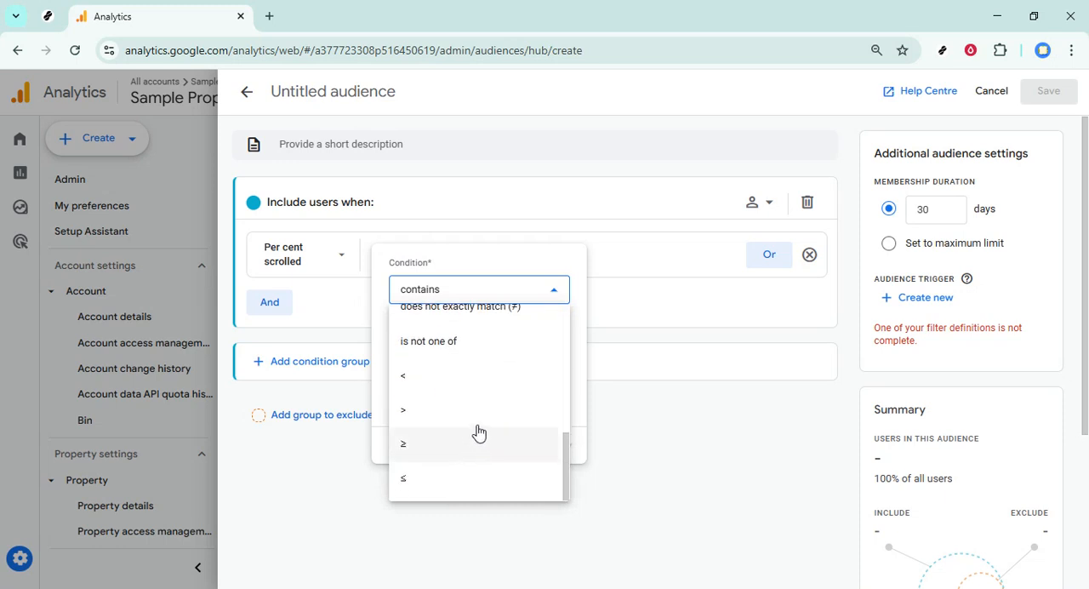
click(437, 447)
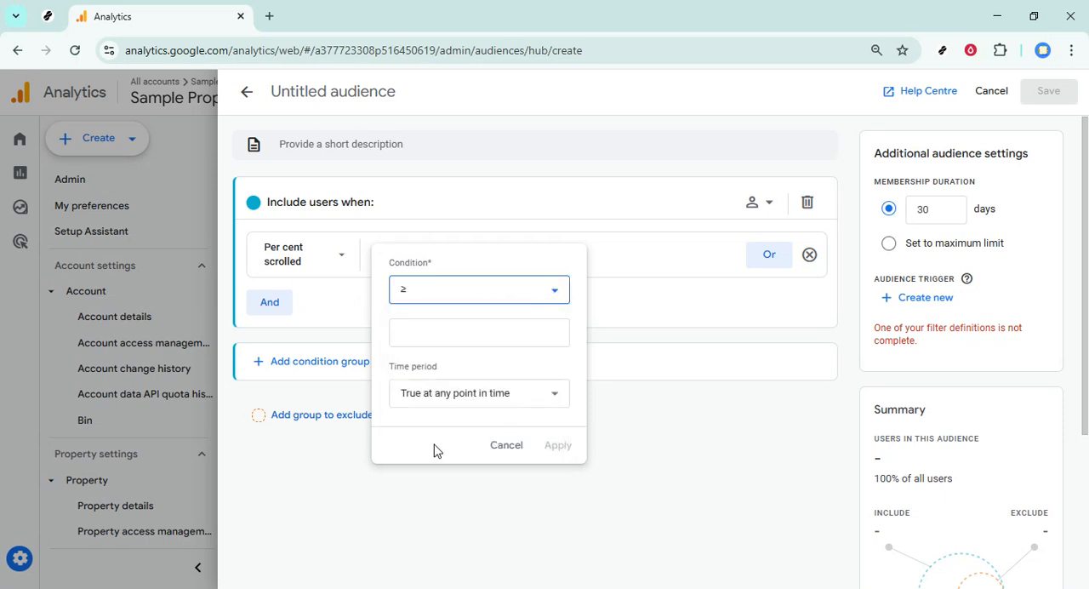
click(502, 295)
scroll(498, 405, up, 1)
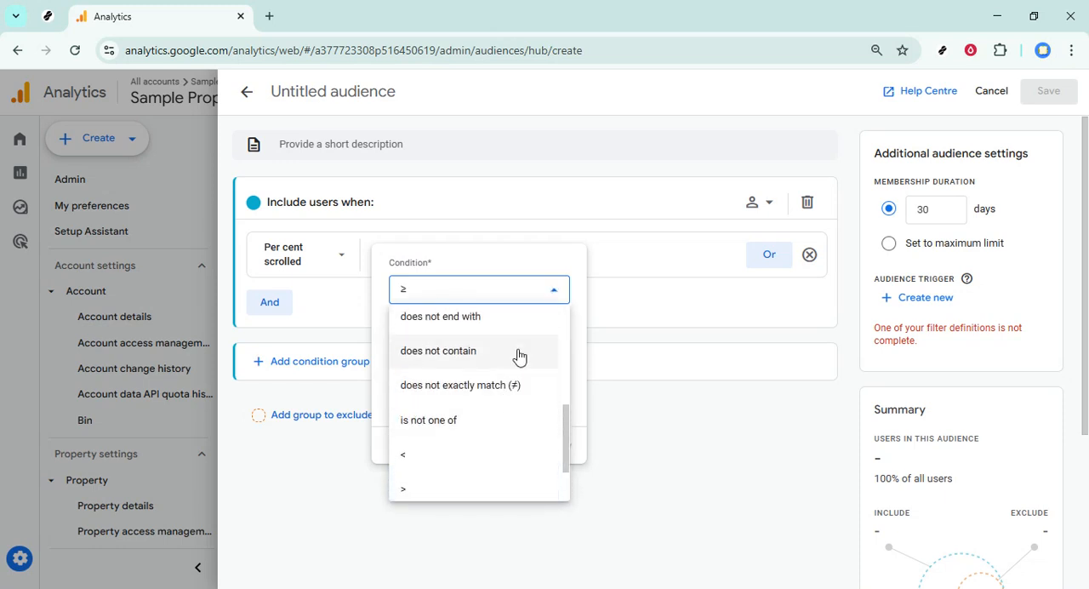
scroll(514, 360, down, 1)
scroll(510, 366, up, 3)
scroll(494, 400, down, 1)
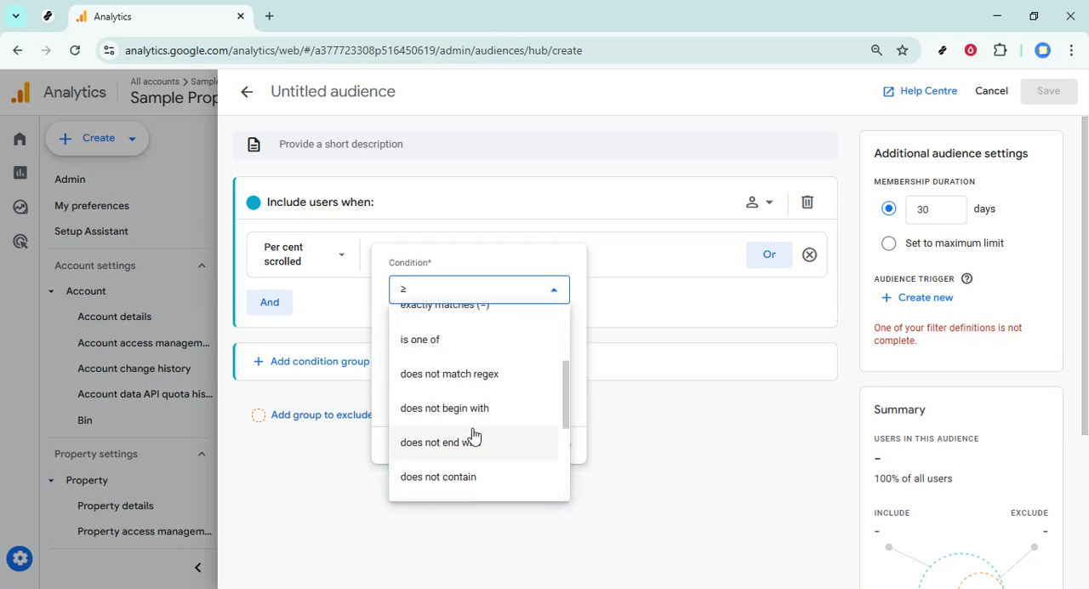
scroll(514, 430, down, 2)
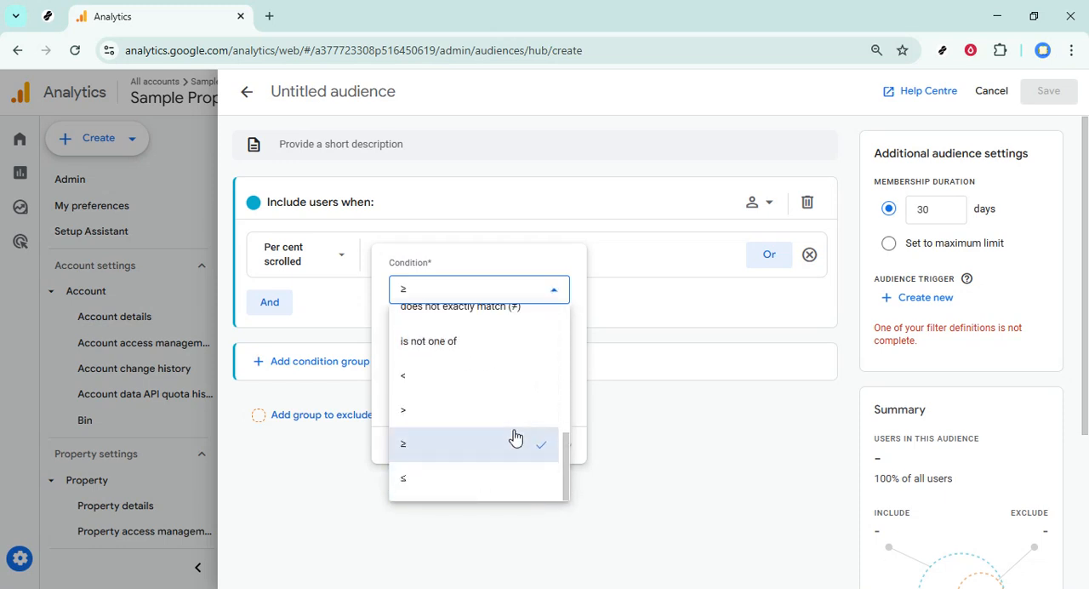
click(451, 455)
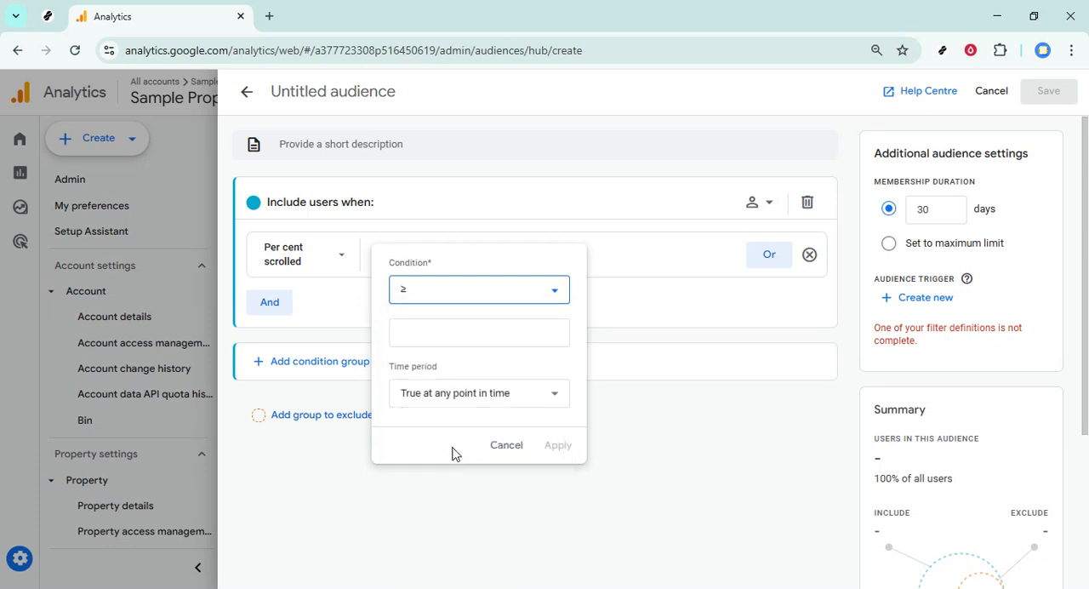
click(421, 331)
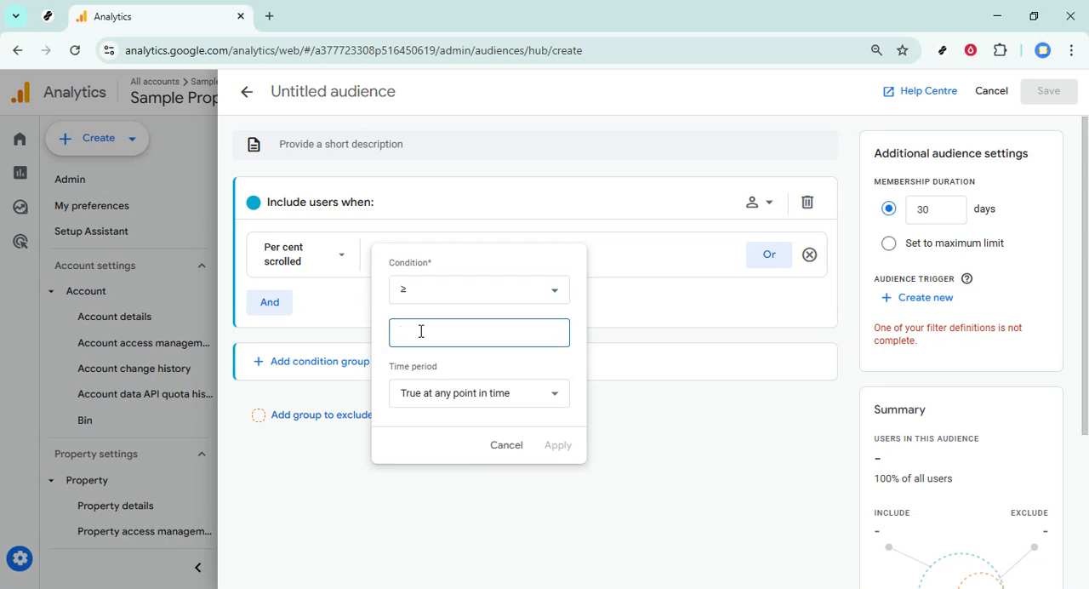
text(10)
click(549, 399)
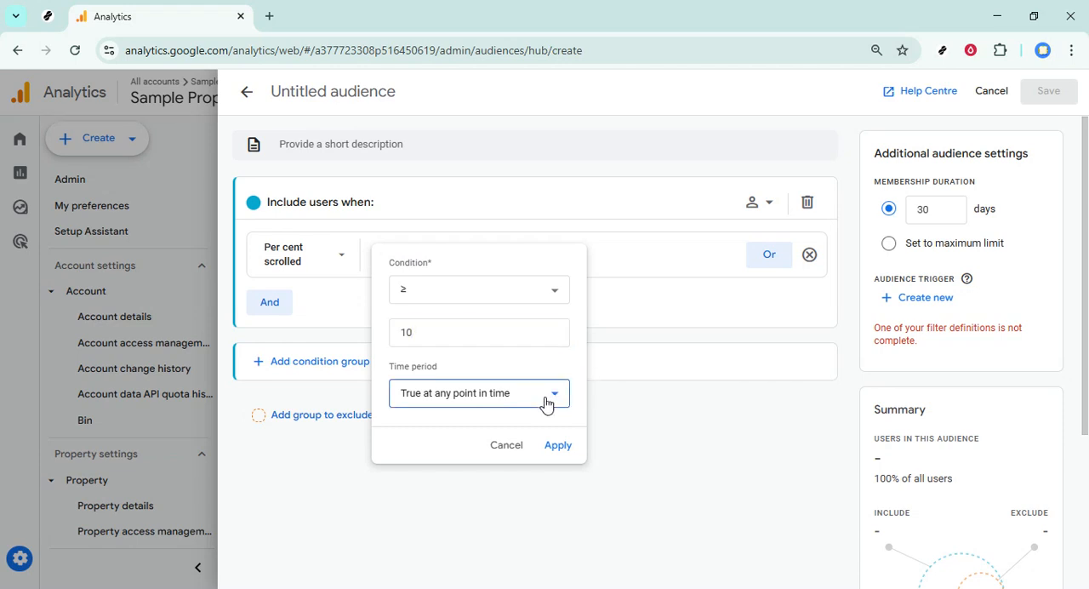
click(454, 466)
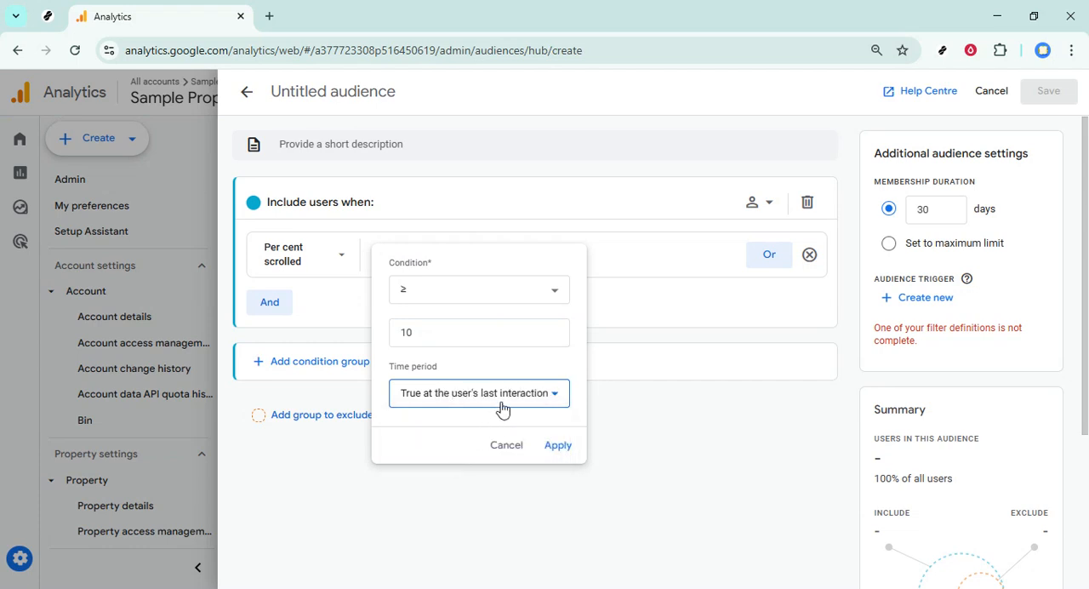
click(551, 402)
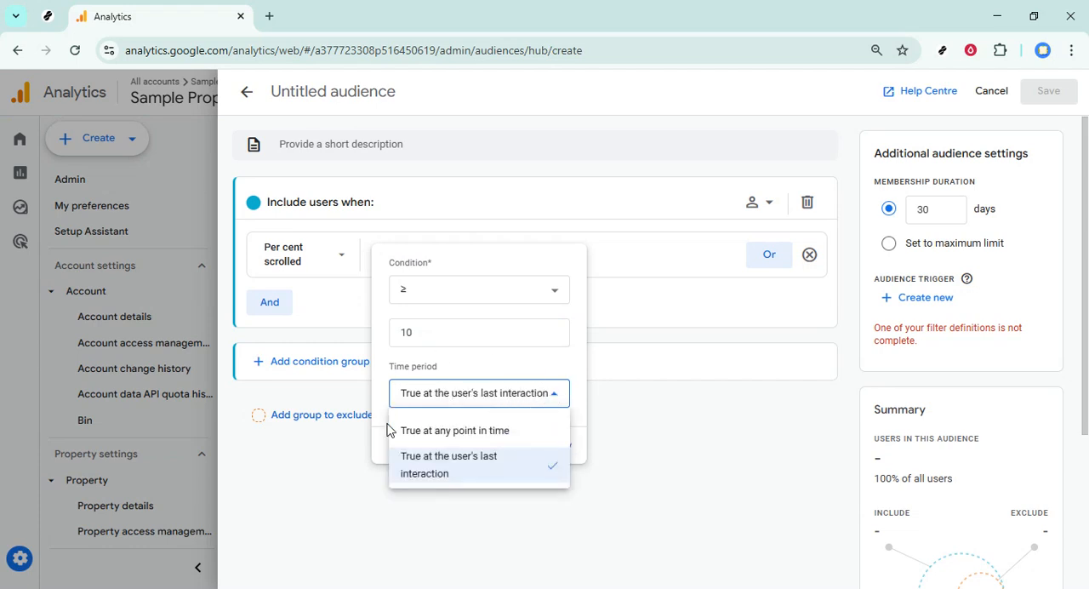
click(417, 435)
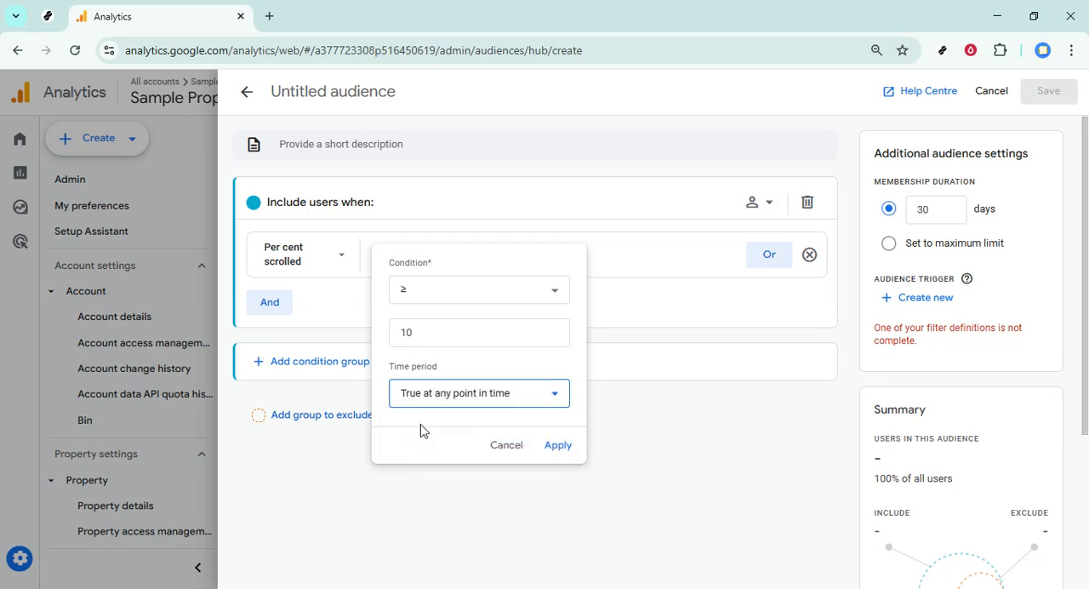
drag(394, 403, 502, 422)
click(517, 408)
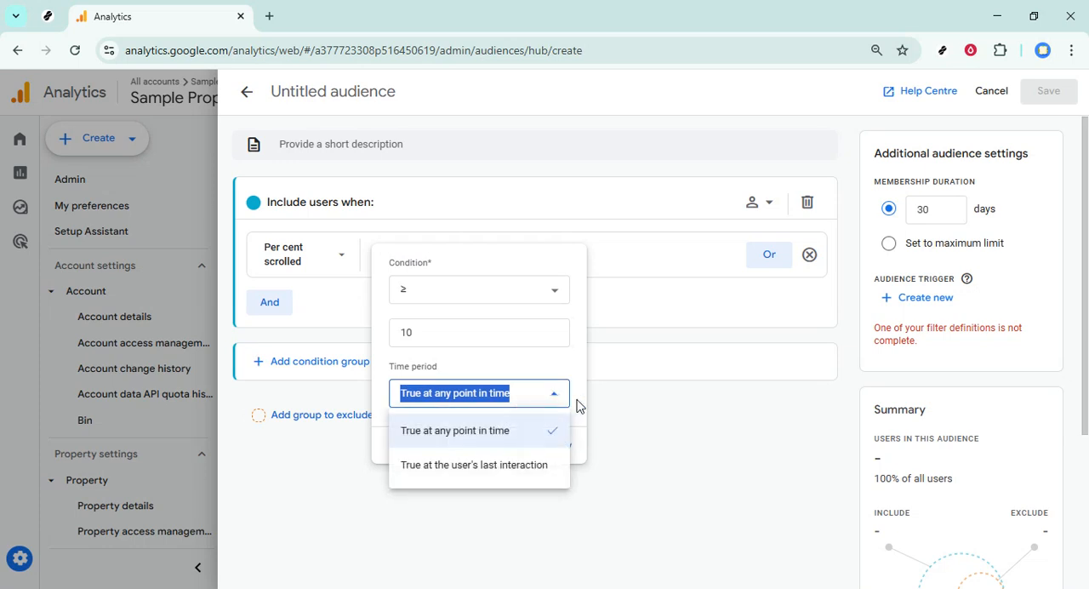
click(649, 412)
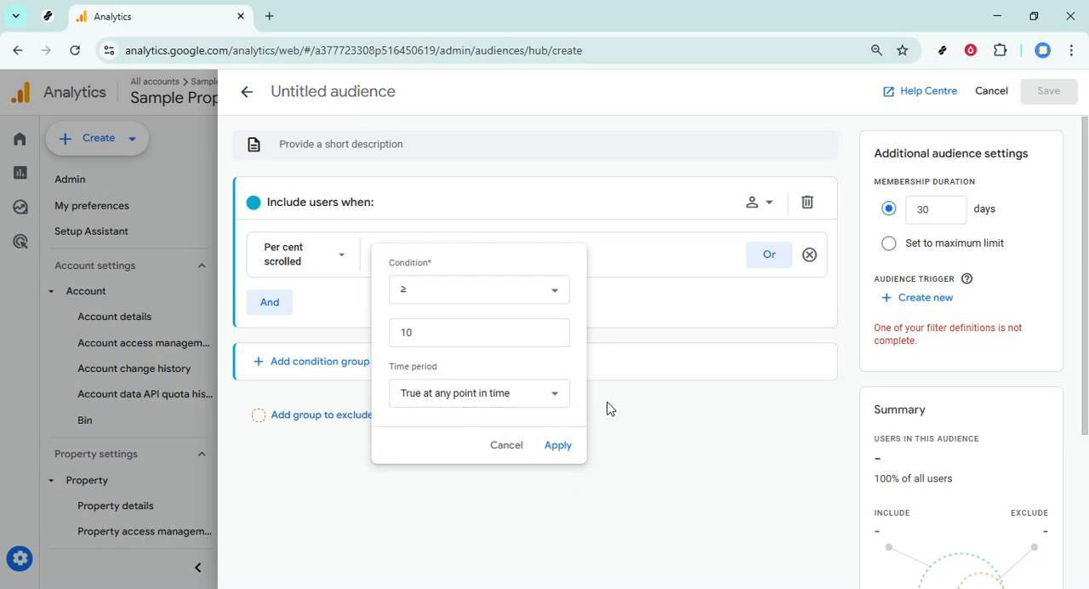
click(655, 411)
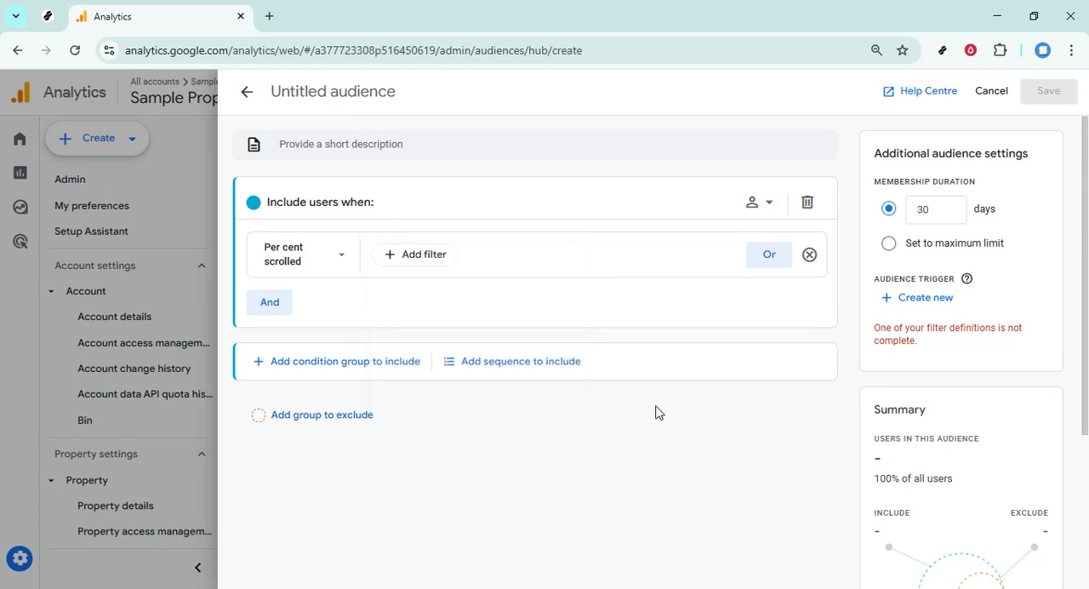
- Add a filter of ≥ 10, true at any point in time, to the Per cent scrolled condition and apply it
click(425, 258)
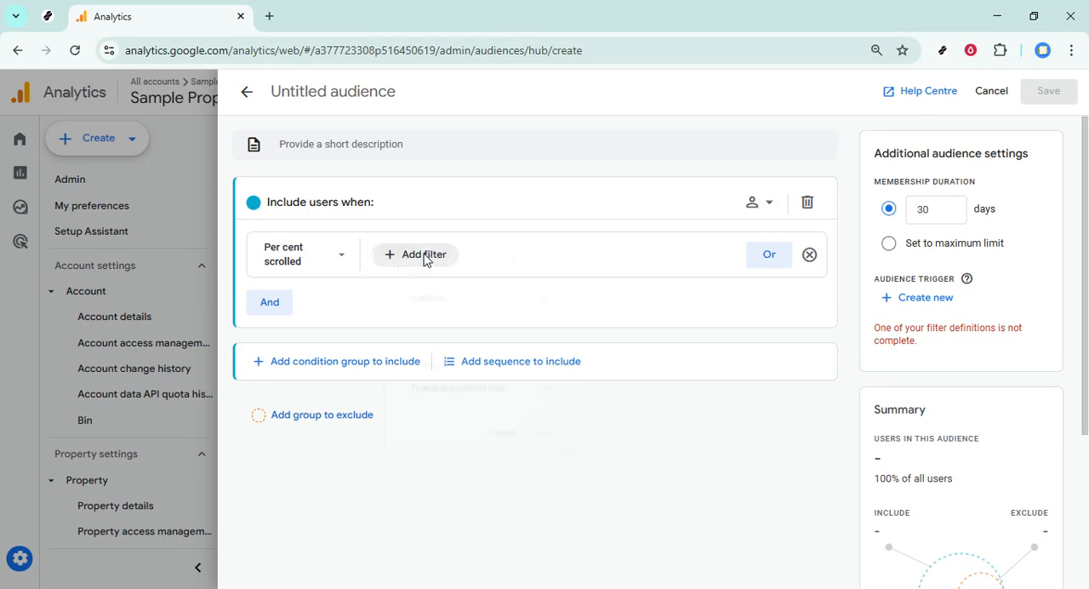
click(467, 298)
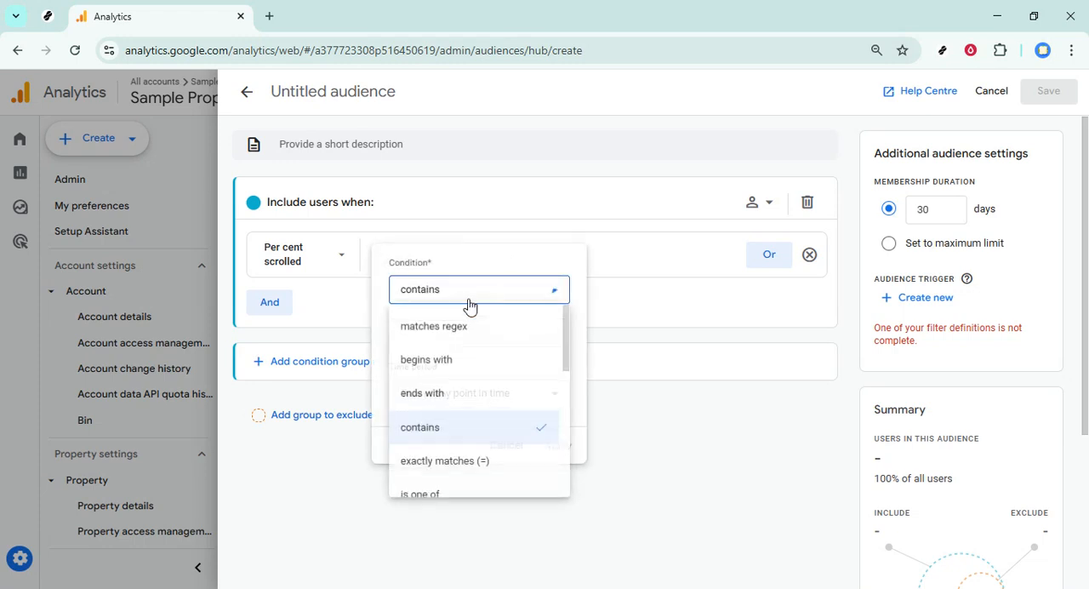
scroll(479, 377, down, 3)
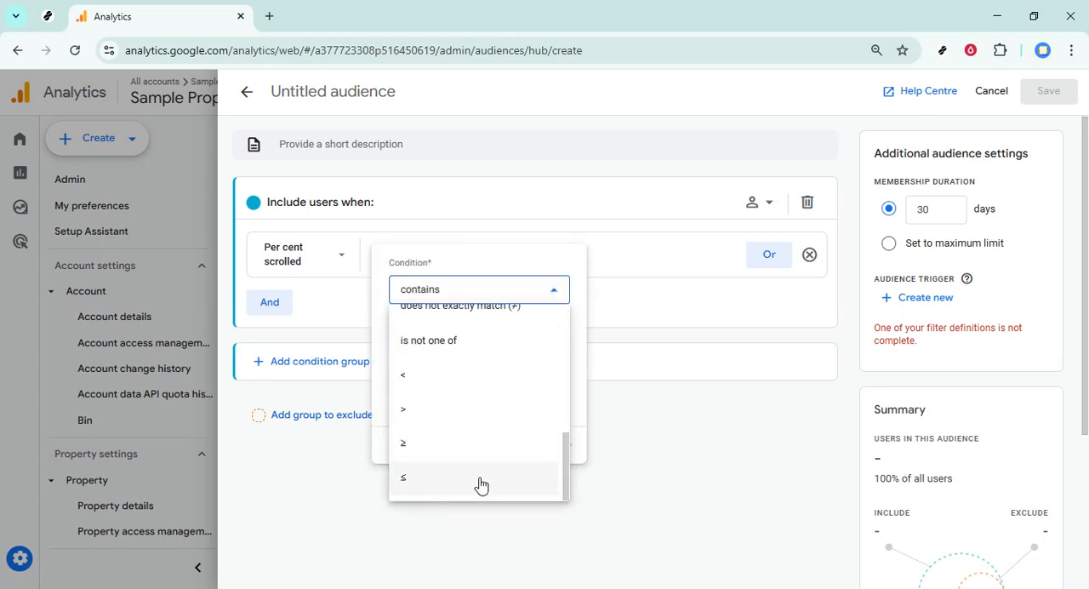
click(439, 452)
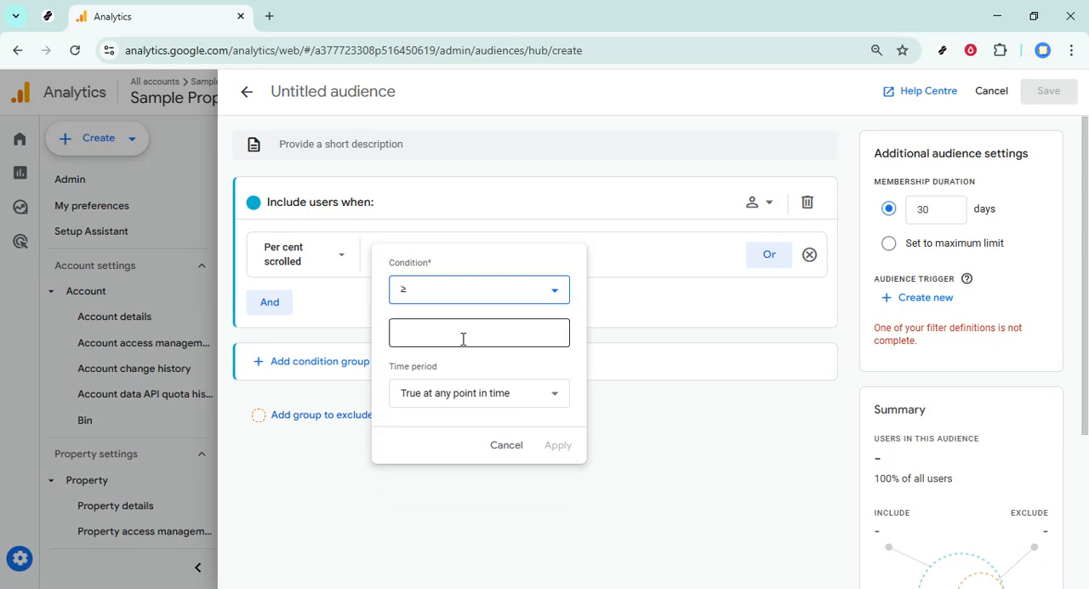
click(462, 339)
text(10)
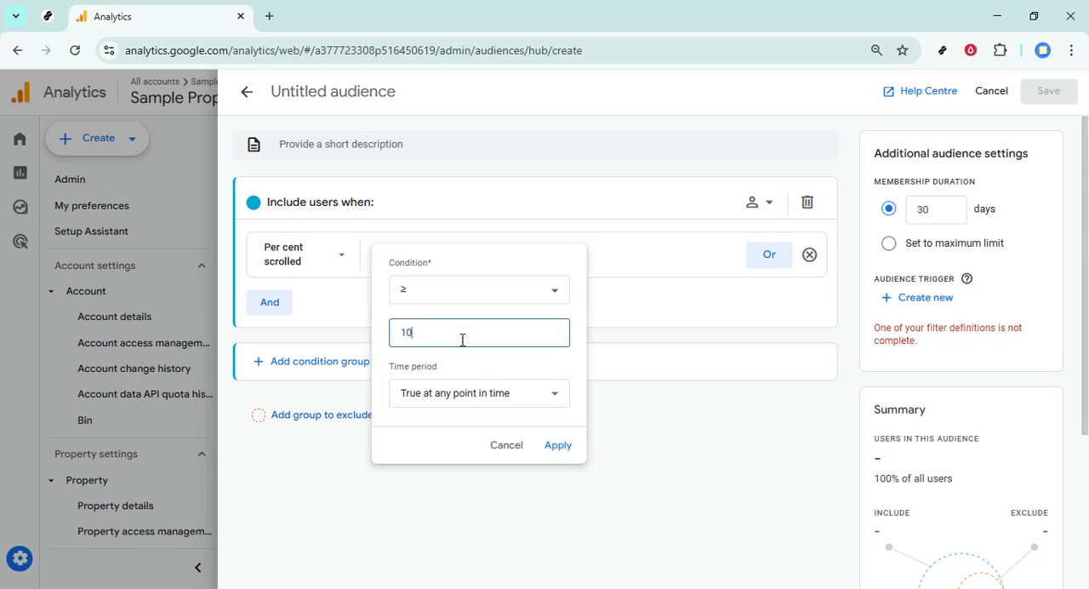
click(558, 449)
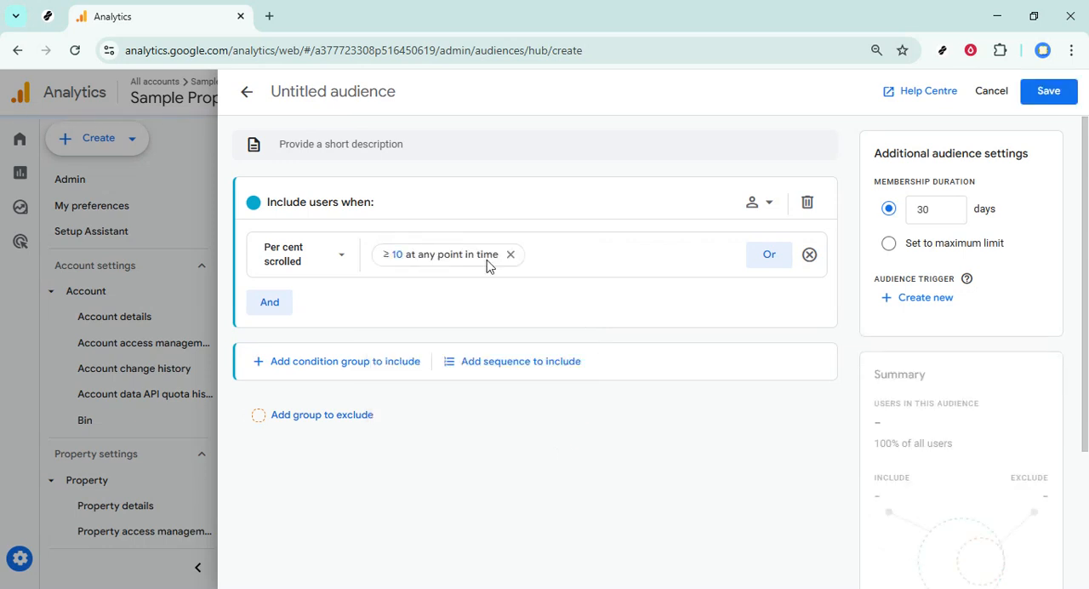